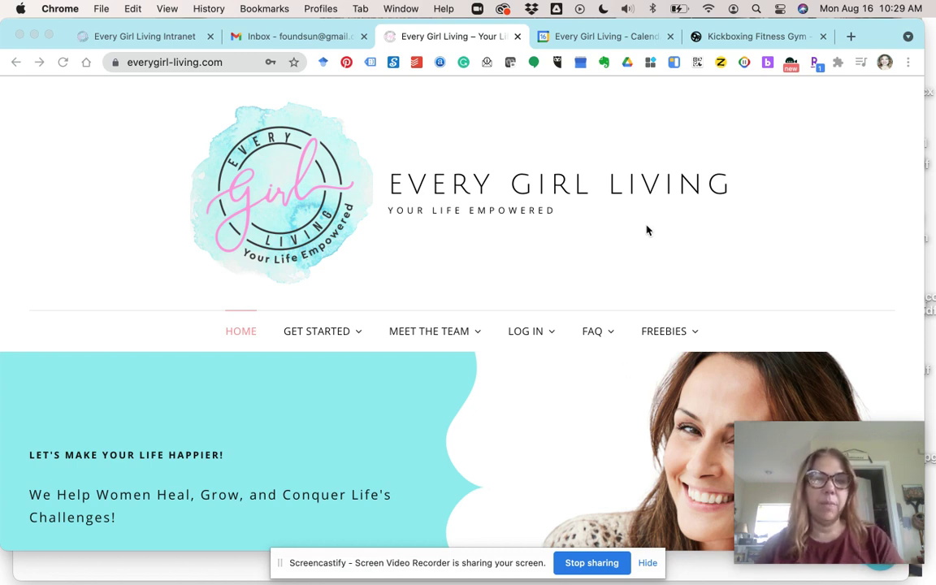
# Open the Every Girl Living login page and scroll to the sign-in form
pyautogui.click(583, 263)
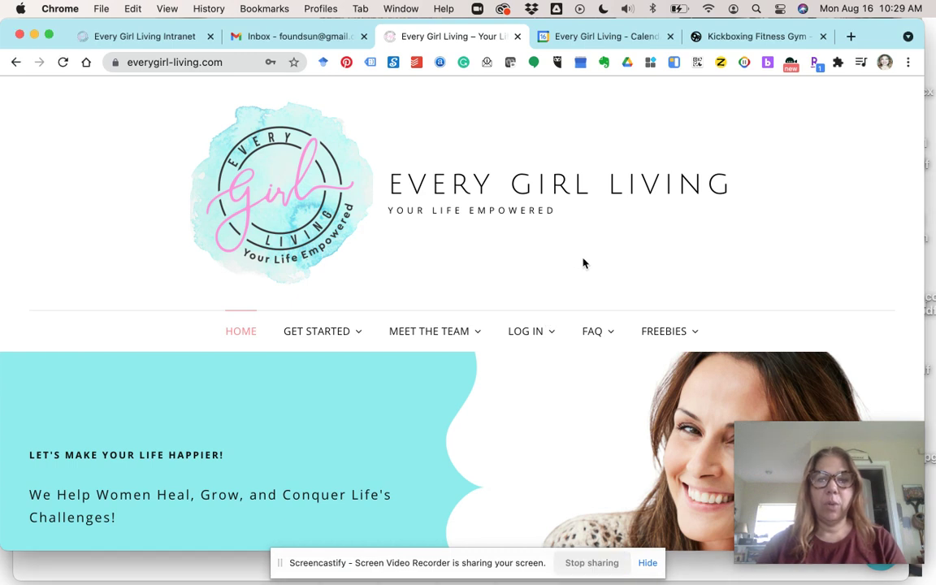
pyautogui.moveTo(534, 331)
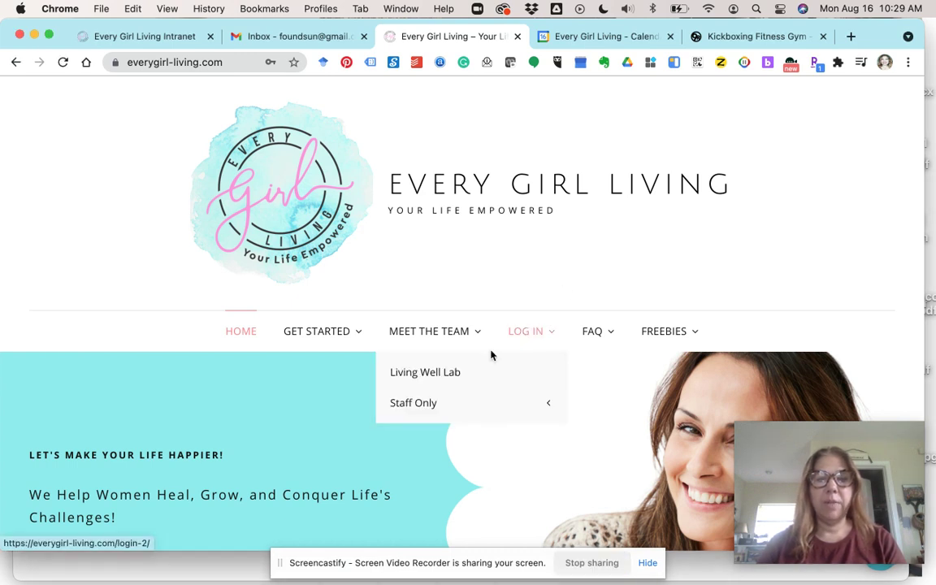
pyautogui.moveTo(456, 378)
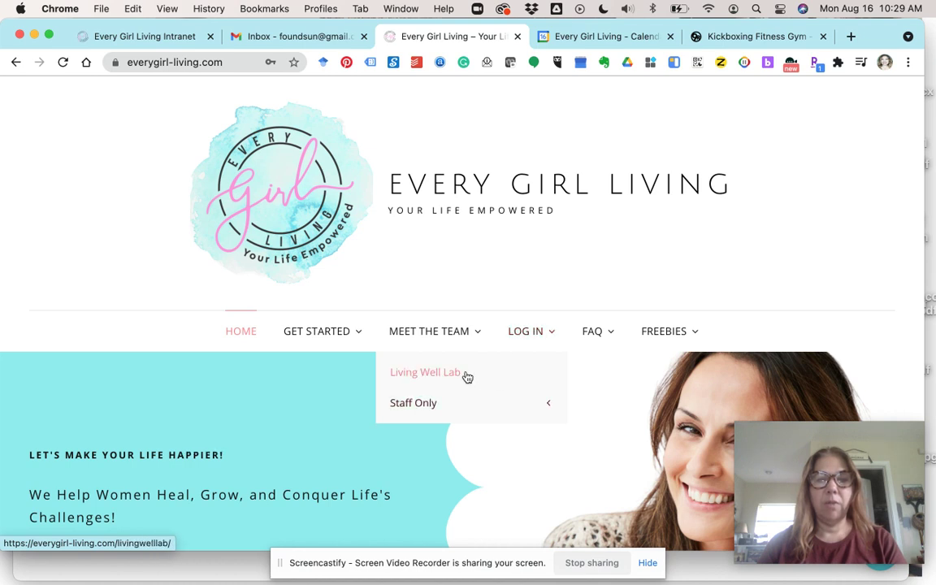
pyautogui.click(528, 332)
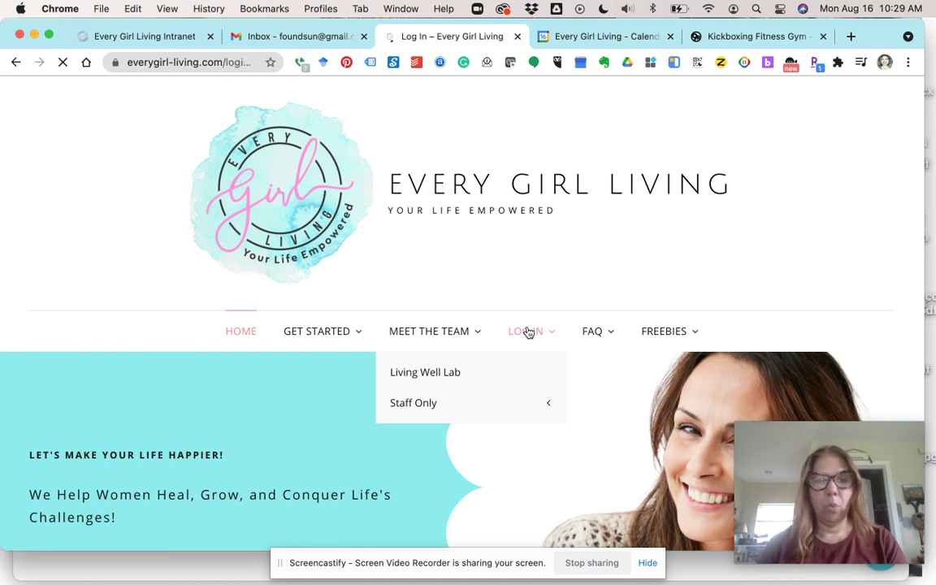
pyautogui.scroll(-3, 388, 280)
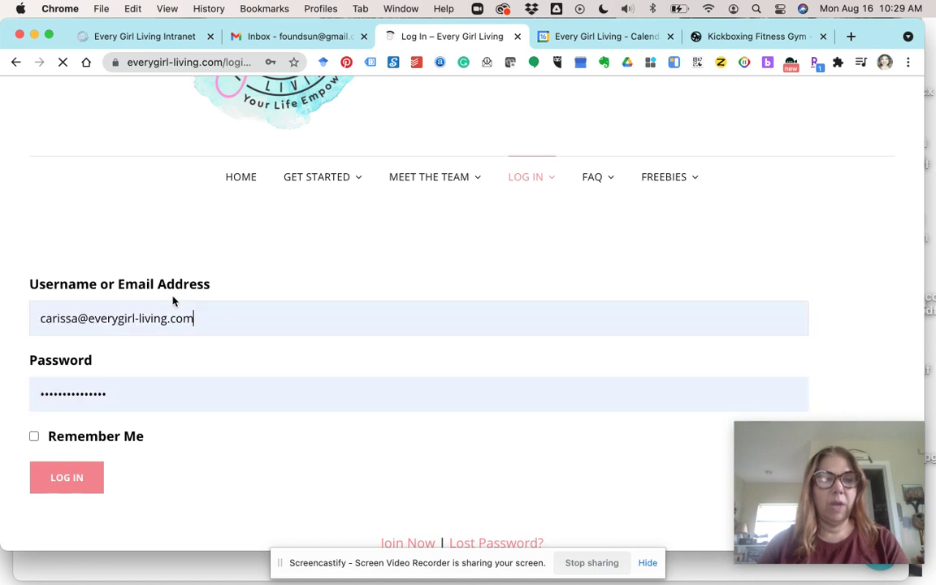
# Replace the saved username and password with new credentials and submit the login
pyautogui.click(161, 321)
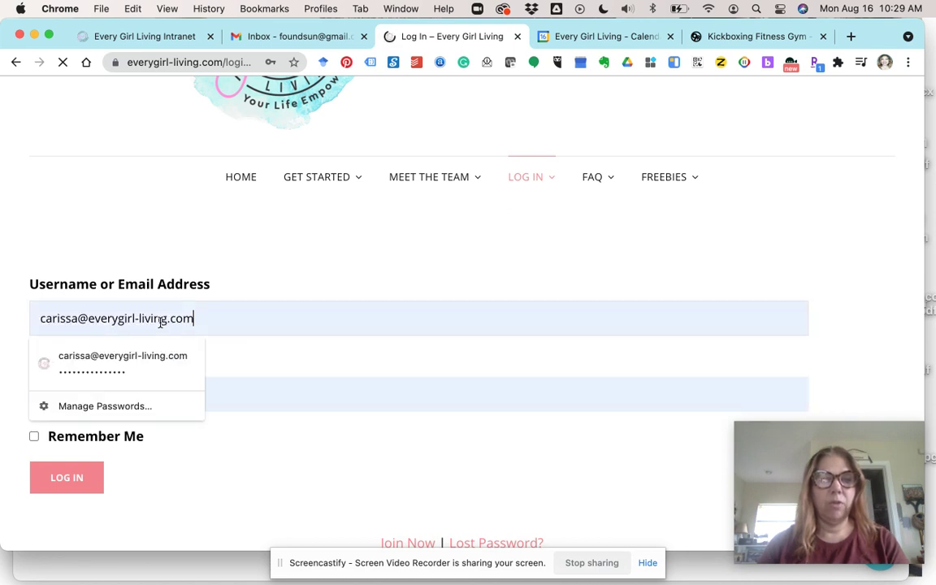
pyautogui.tripleClick(168, 318)
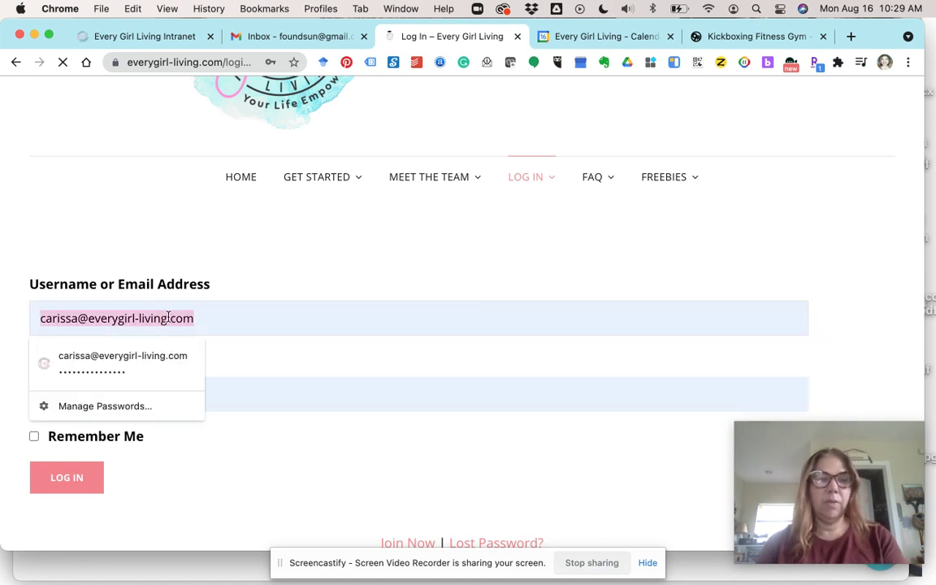
pyautogui.click(167, 318)
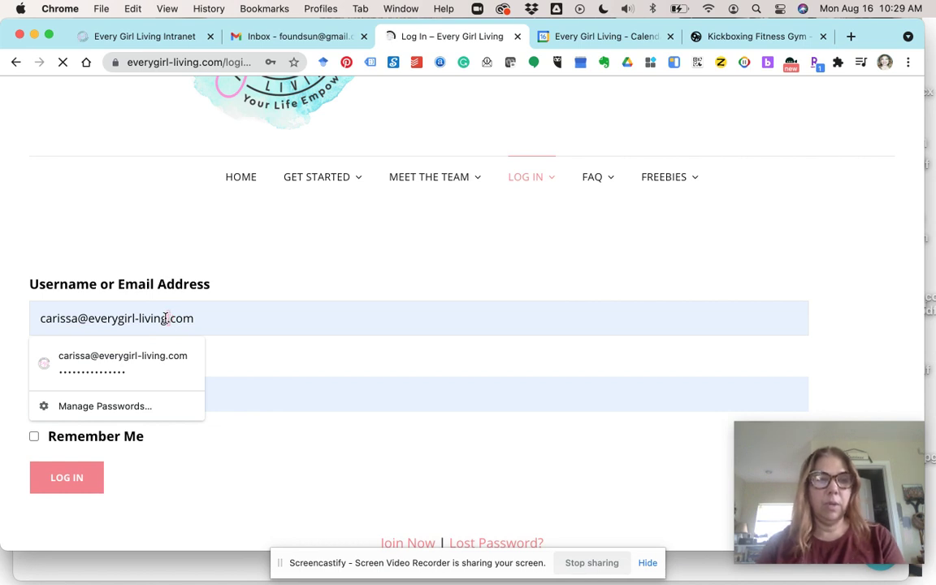
pyautogui.tripleClick(165, 318)
pyautogui.write('ca')
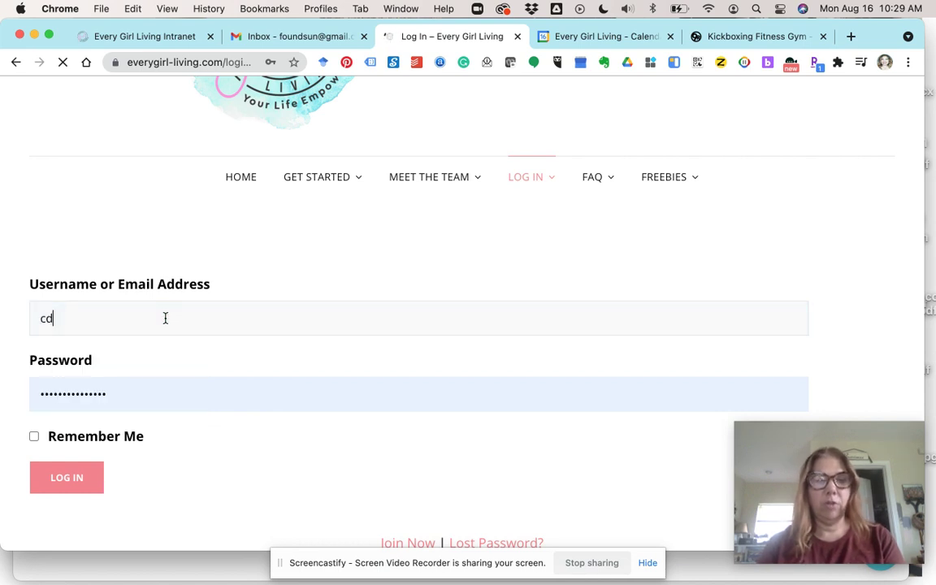
pyautogui.click(96, 393)
pyautogui.doubleClick(96, 393)
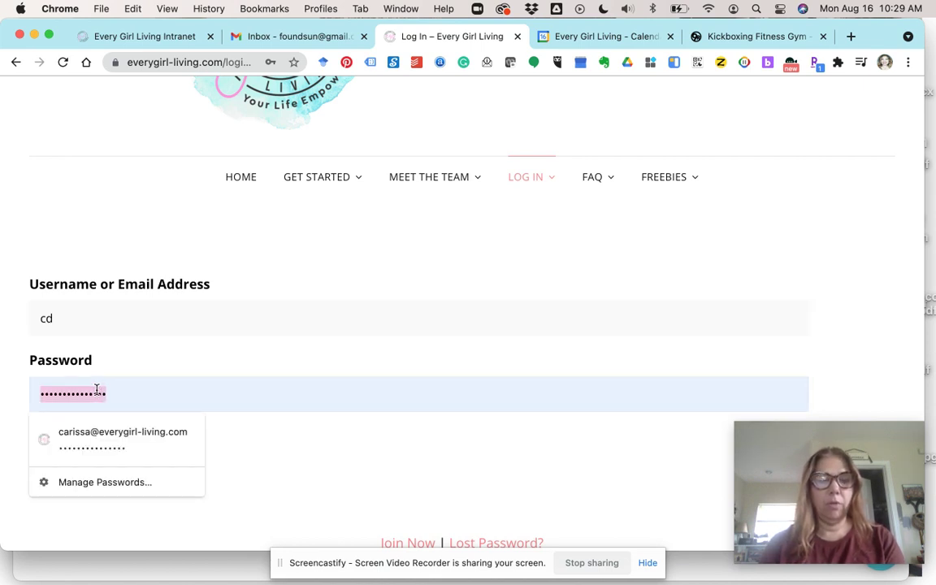
pyautogui.write('•••••••')
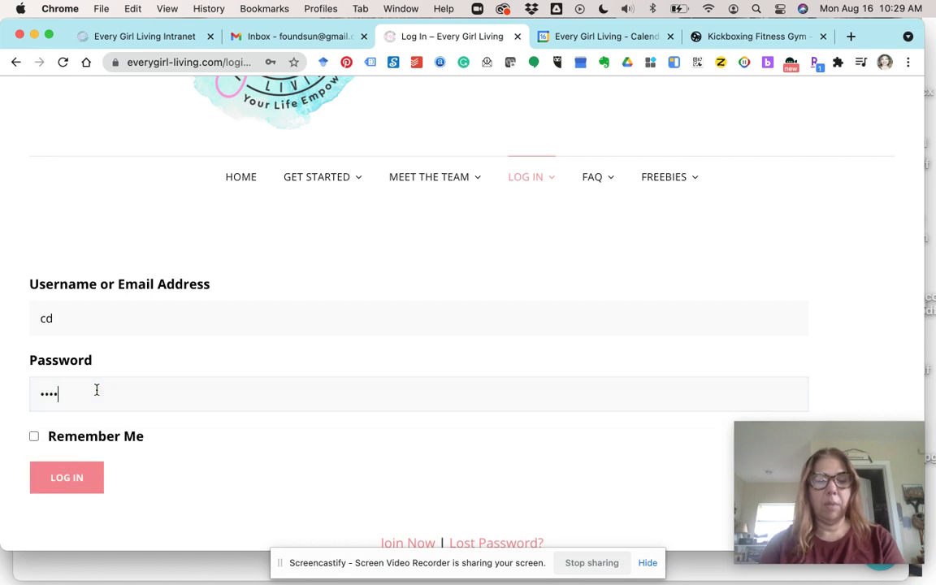
pyautogui.write('••')
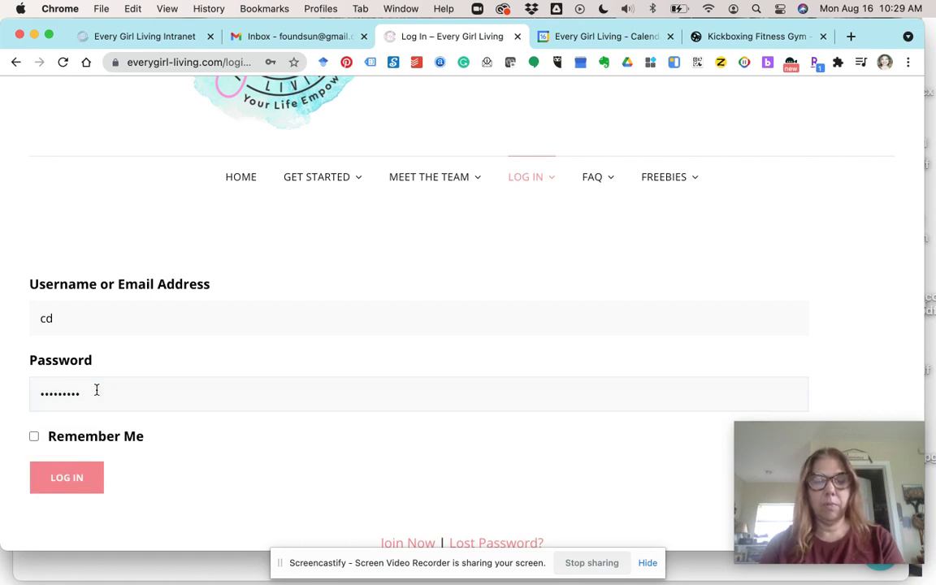
pyautogui.write('••••')
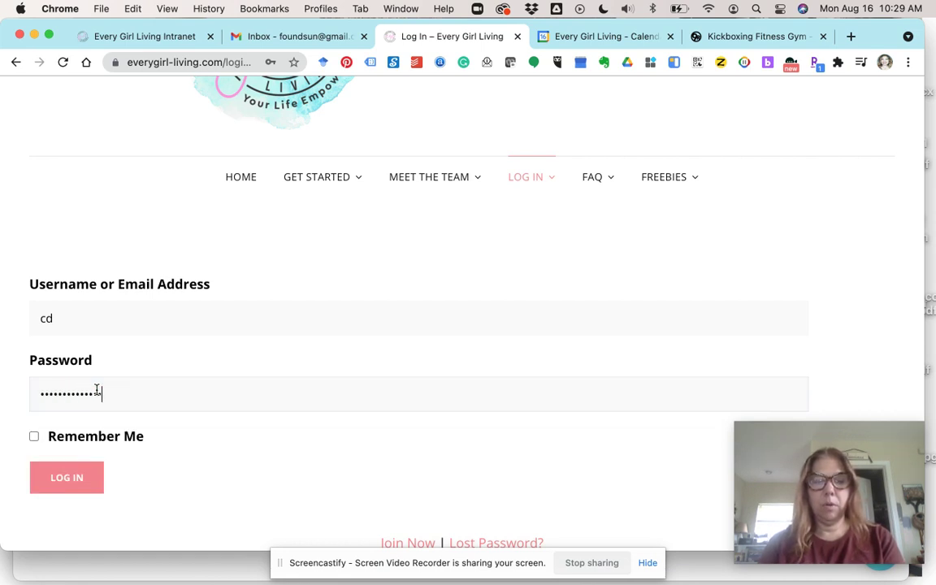
pyautogui.write('•••••')
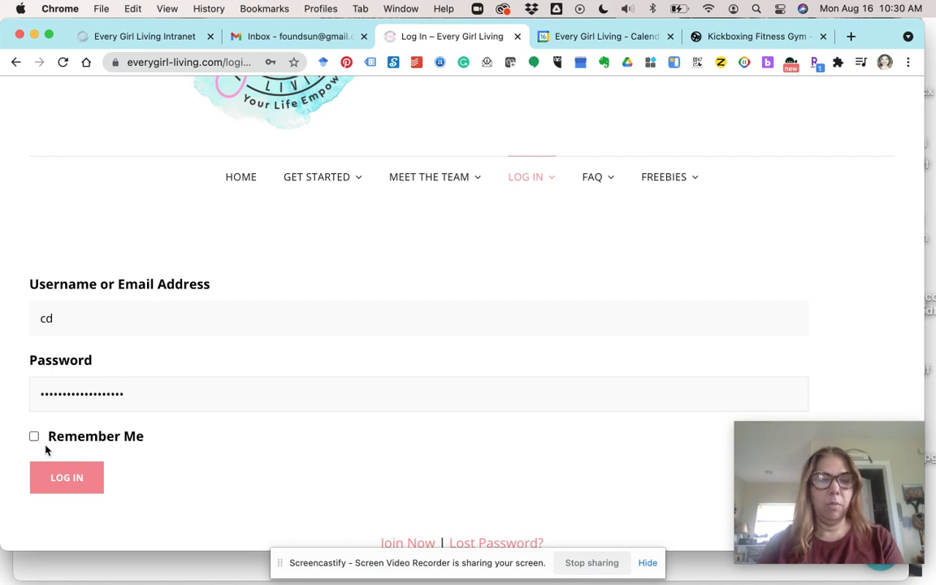
pyautogui.click(57, 478)
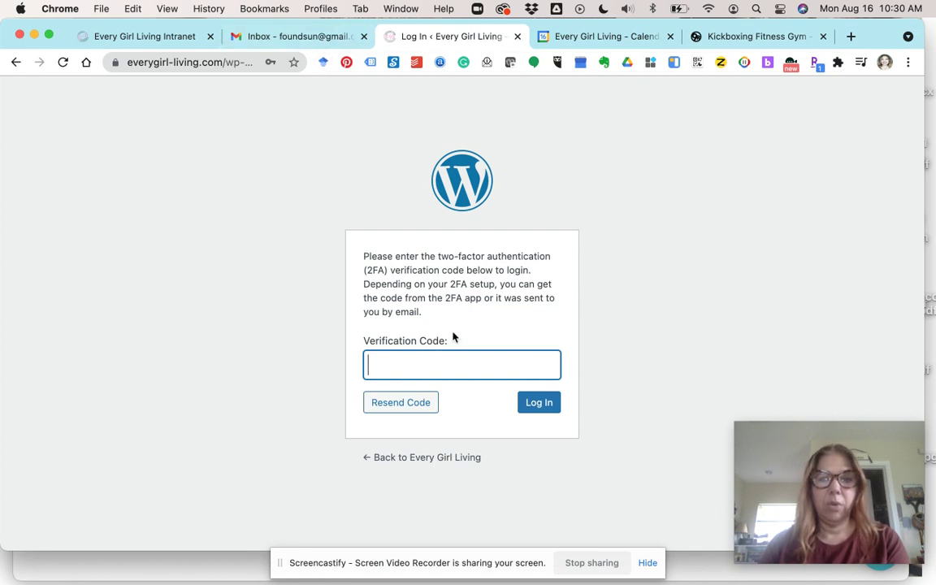
# Resend the two-factor verification code and switch to the Gmail inbox
pyautogui.click(401, 404)
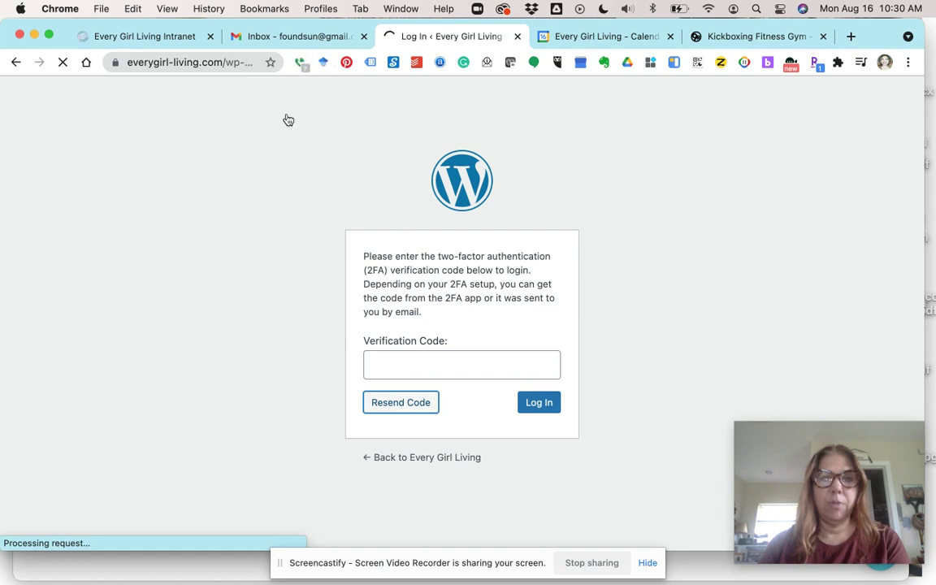
pyautogui.click(280, 37)
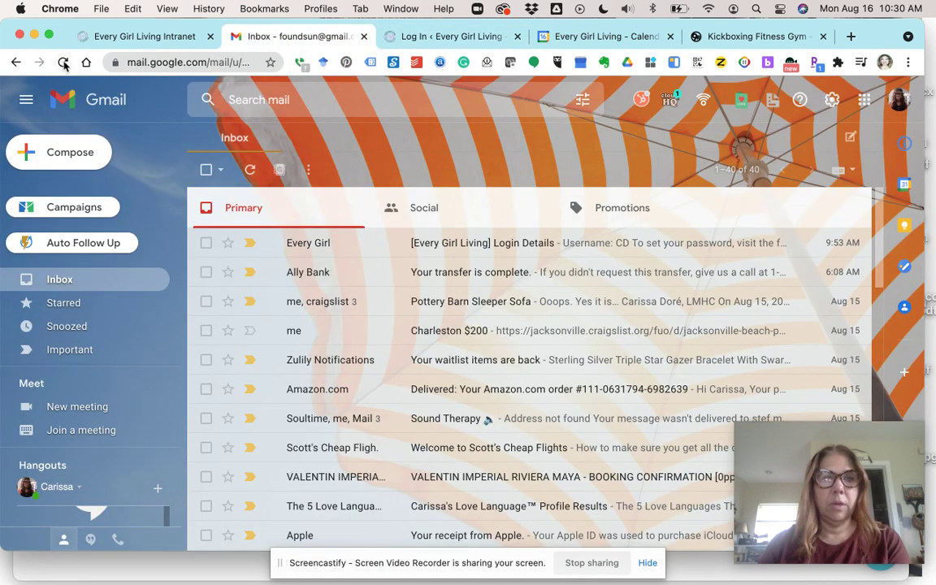
# Reload Gmail to look for the code, then return to the WordPress verification tab
pyautogui.click(62, 62)
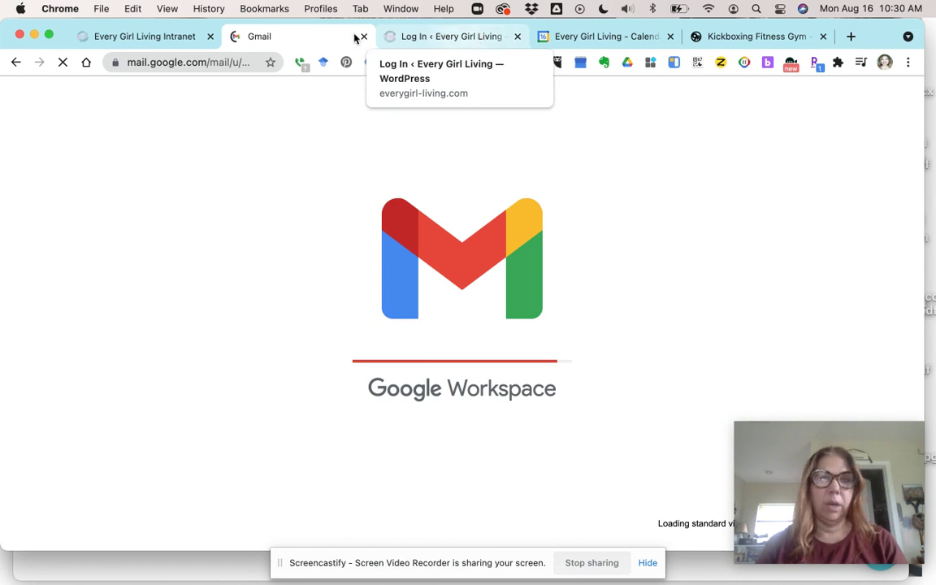
pyautogui.click(437, 38)
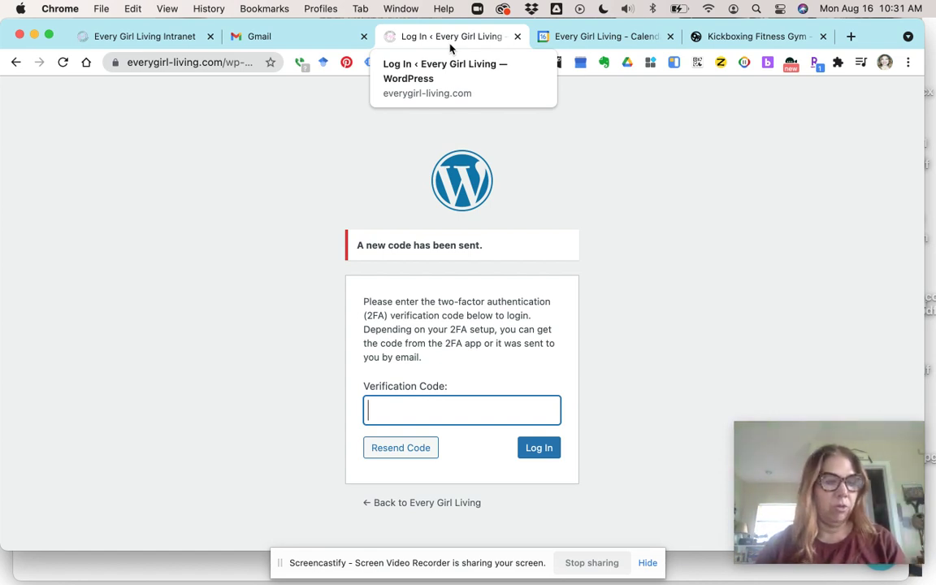
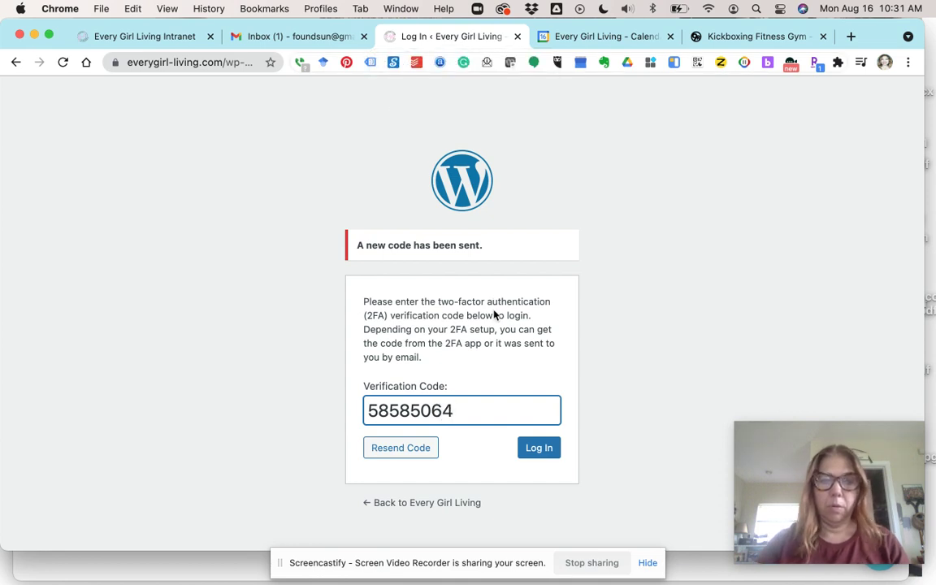
# Enter the emailed verification code and finish logging in
pyautogui.click(536, 449)
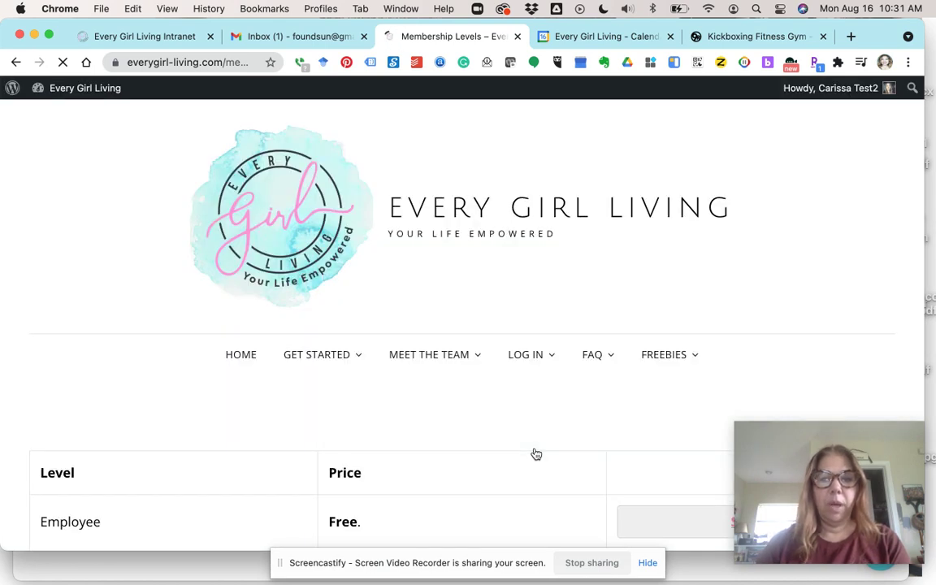
# Browse the Membership Levels plans, then reveal the LOG IN submenu with Living Well Lab and Staff Only
pyautogui.scroll(-3, 537, 453)
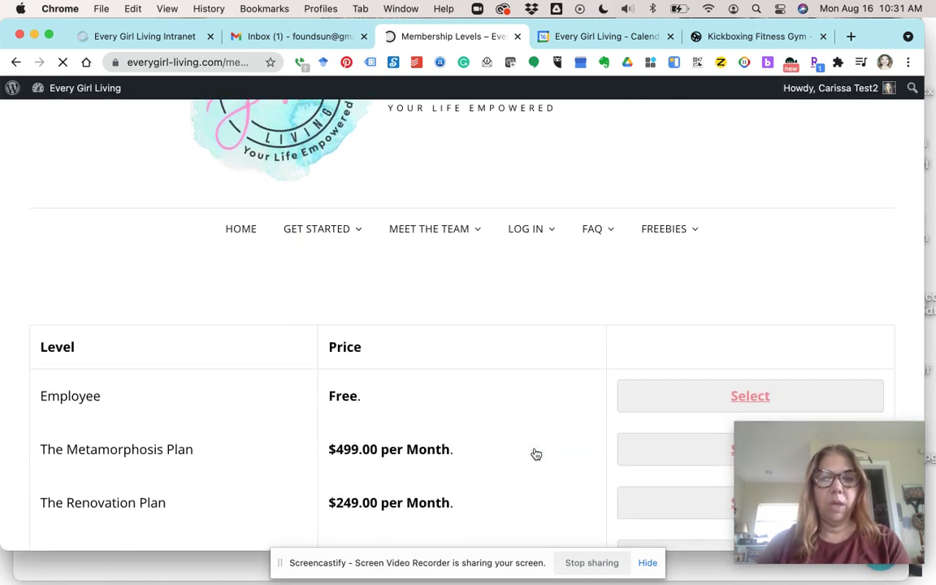
pyautogui.scroll(-3, 537, 454)
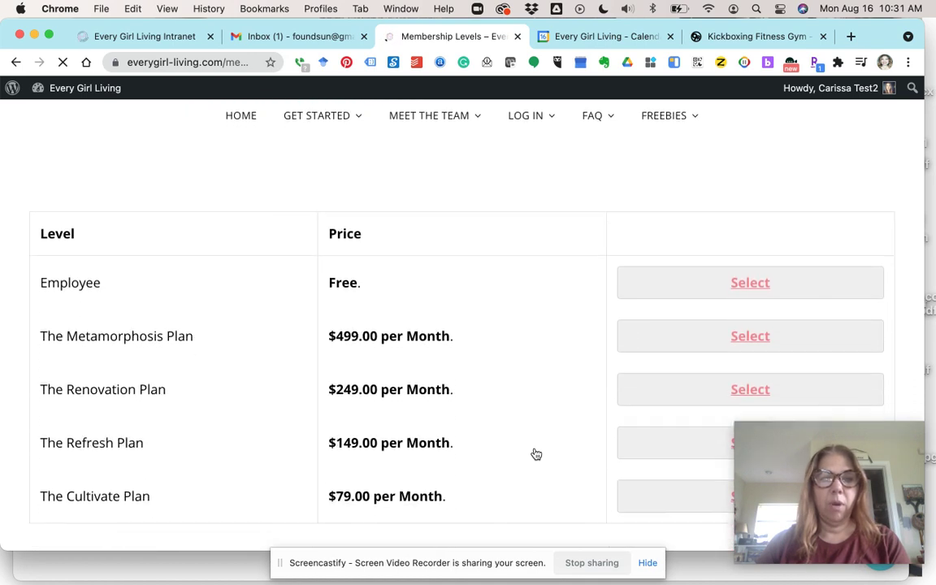
pyautogui.scroll(-1, 537, 454)
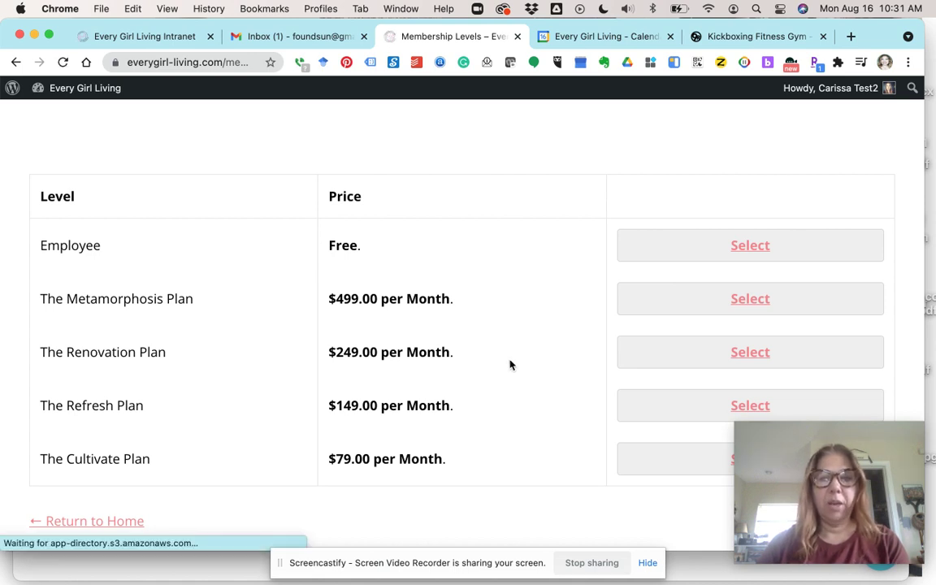
pyautogui.scroll(5, 510, 364)
pyautogui.moveTo(533, 223)
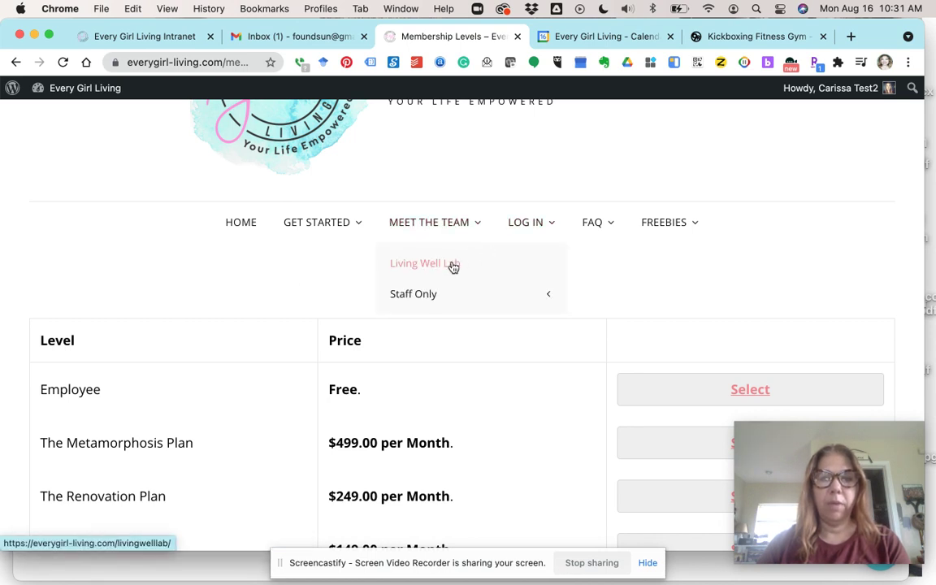
# Go to the Living Well Lab dashboard showing 0 enrolled, active and completed courses and 84% profile completion
pyautogui.click(453, 268)
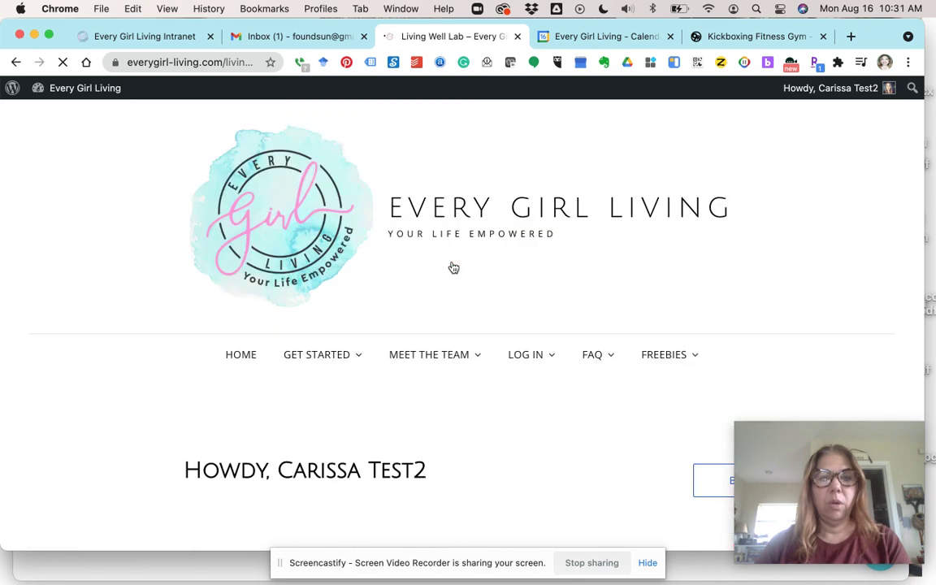
pyautogui.scroll(-5, 453, 268)
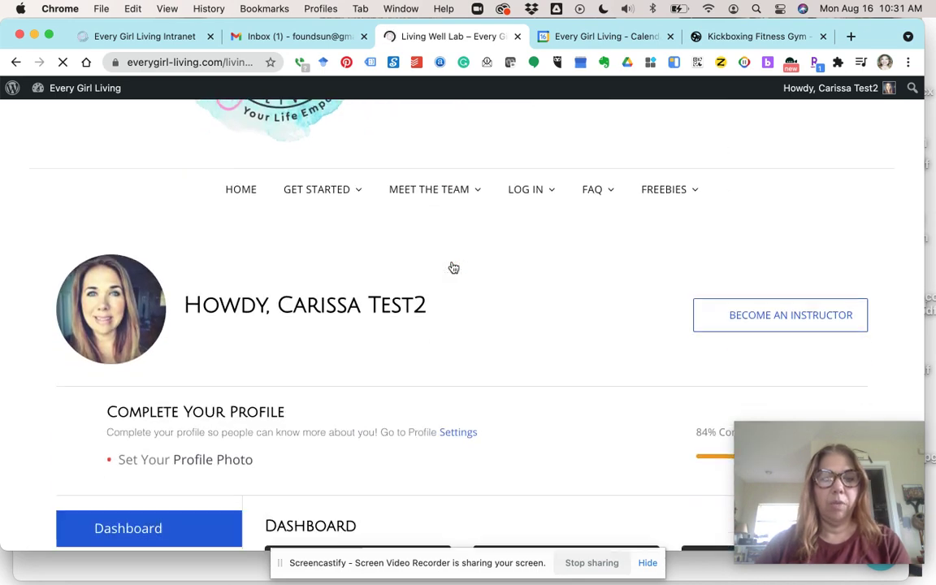
pyautogui.scroll(-2, 454, 269)
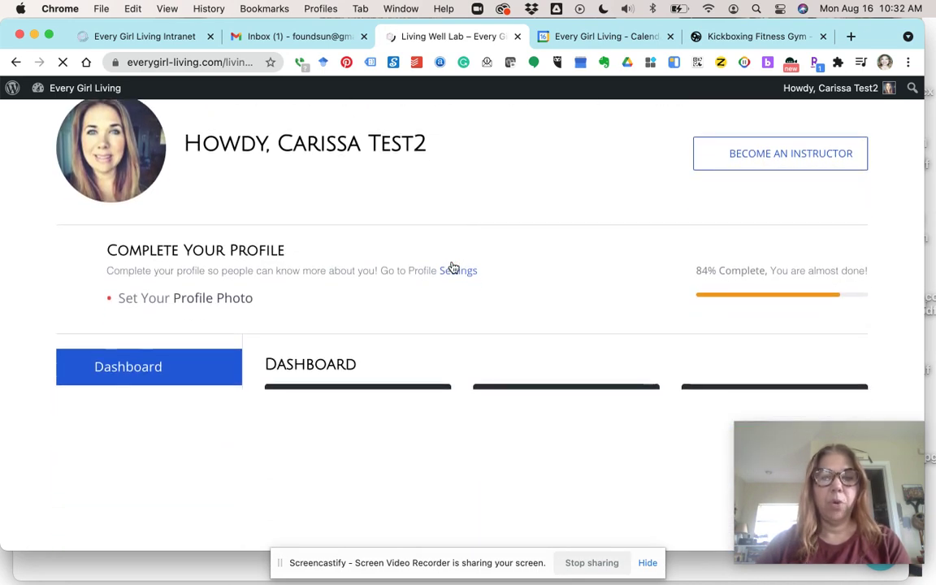
pyautogui.scroll(-1, 454, 268)
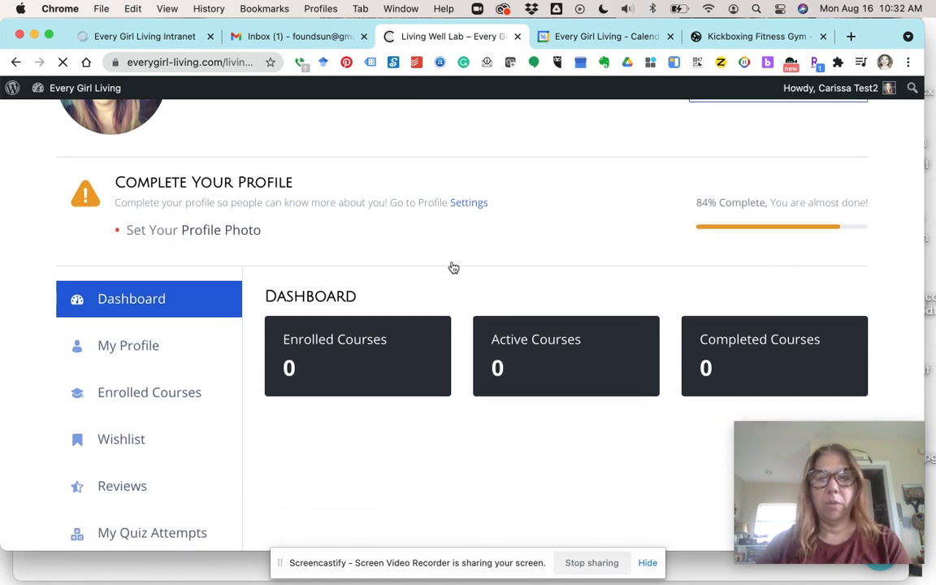
pyautogui.scroll(-1, 453, 268)
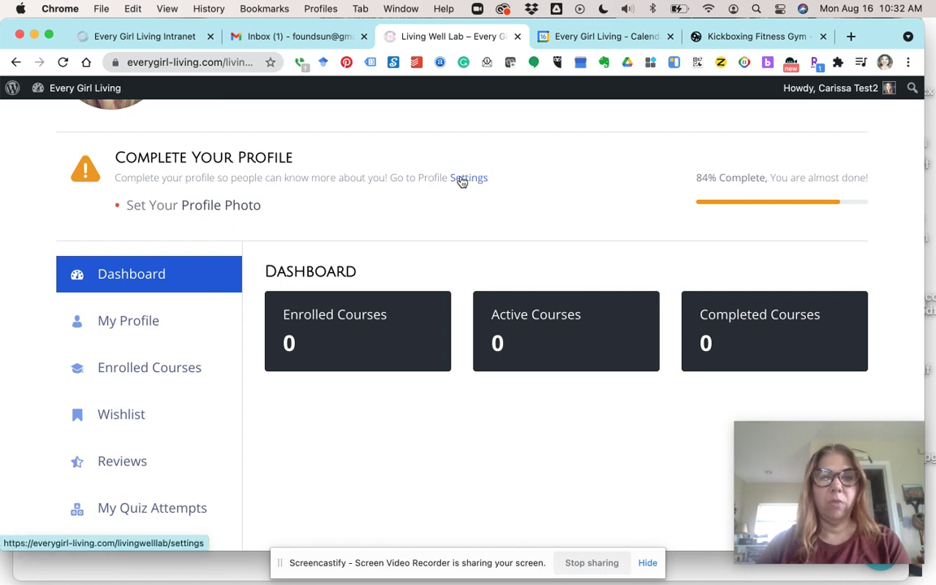
pyautogui.click(462, 180)
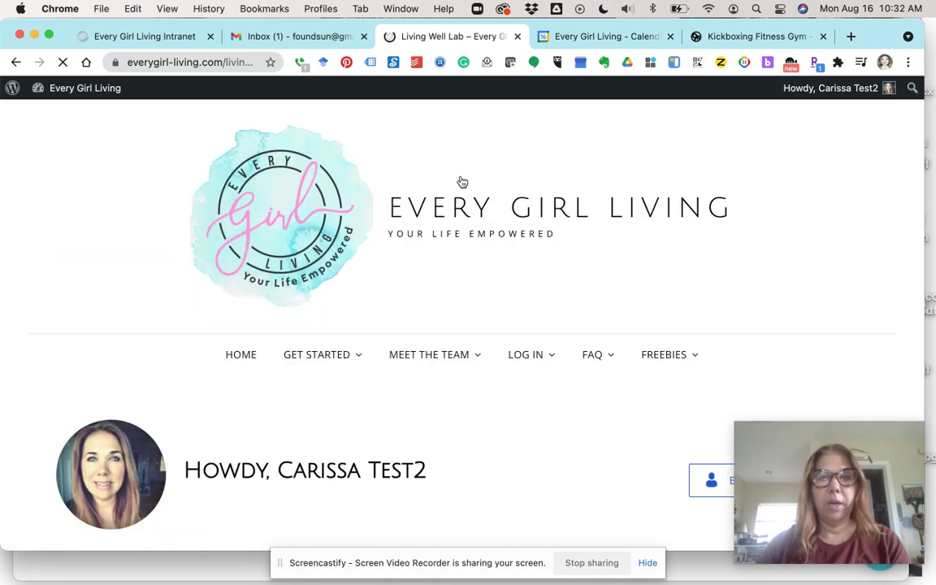
# Scroll down the profile Settings page to the 'Display name publicly as' field
pyautogui.scroll(-3, 462, 182)
pyautogui.scroll(-3, 461, 182)
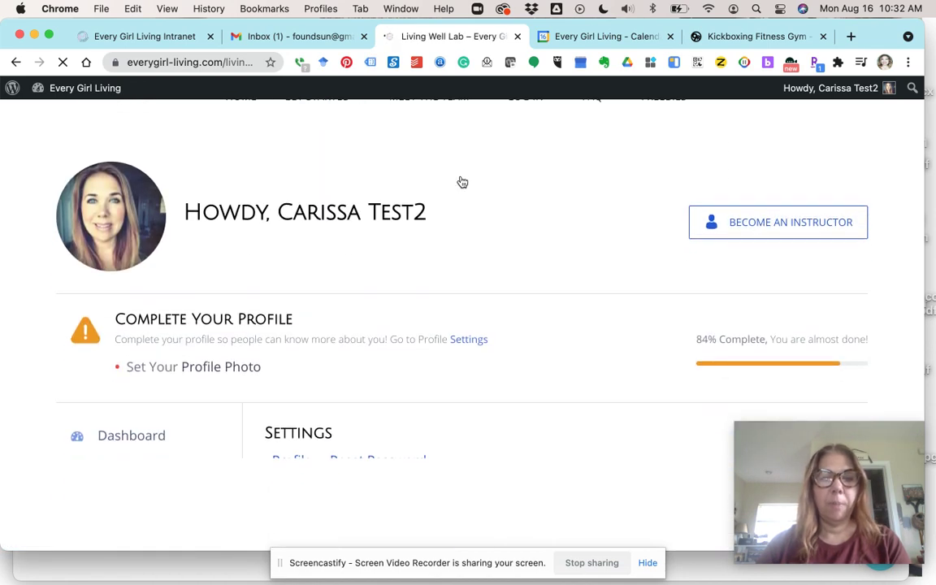
pyautogui.scroll(-4, 462, 182)
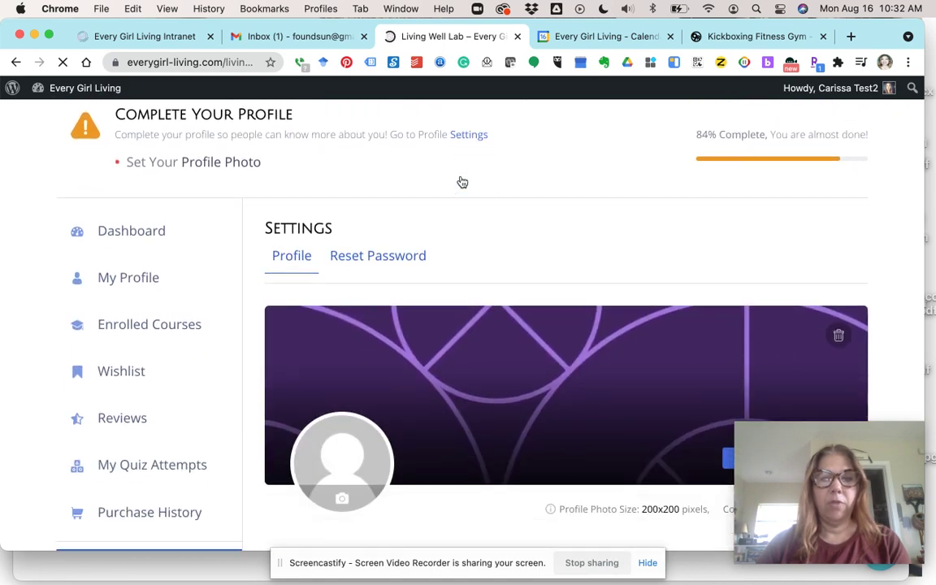
pyautogui.scroll(-2, 461, 182)
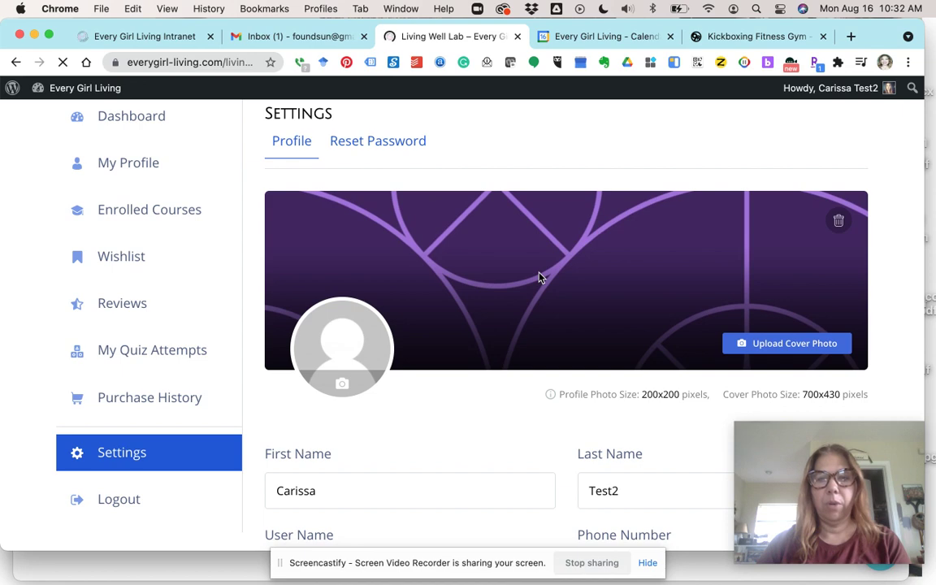
pyautogui.scroll(-5, 539, 278)
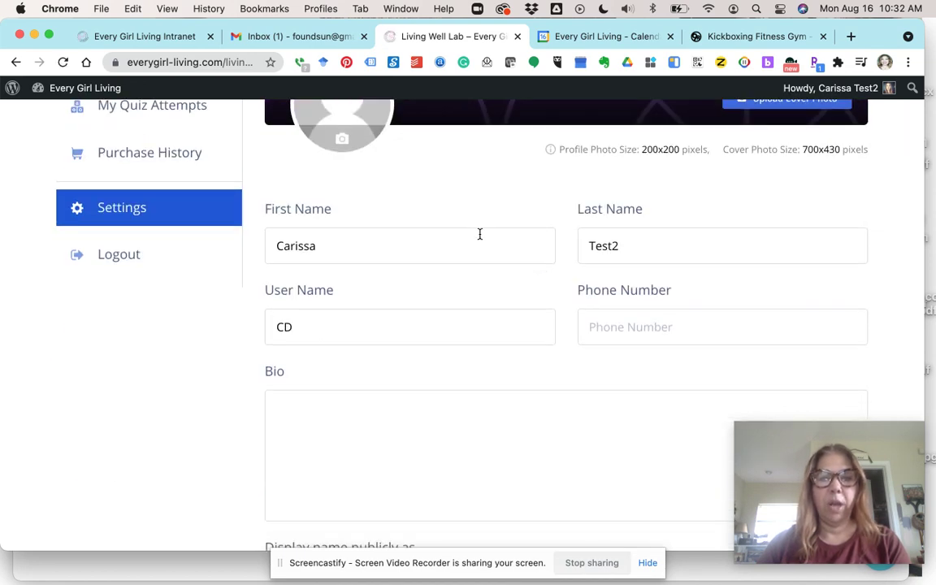
pyautogui.scroll(-7, 479, 234)
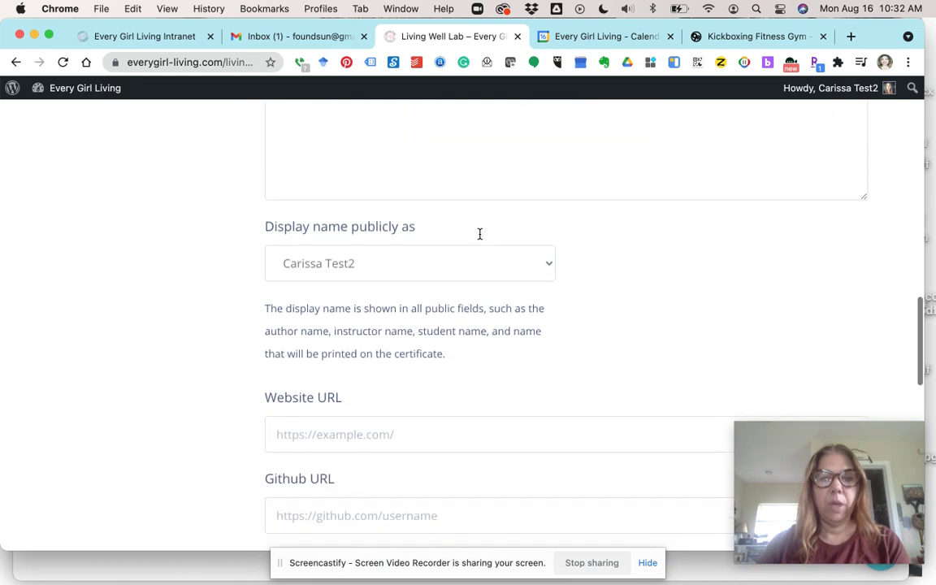
pyautogui.scroll(-1, 479, 234)
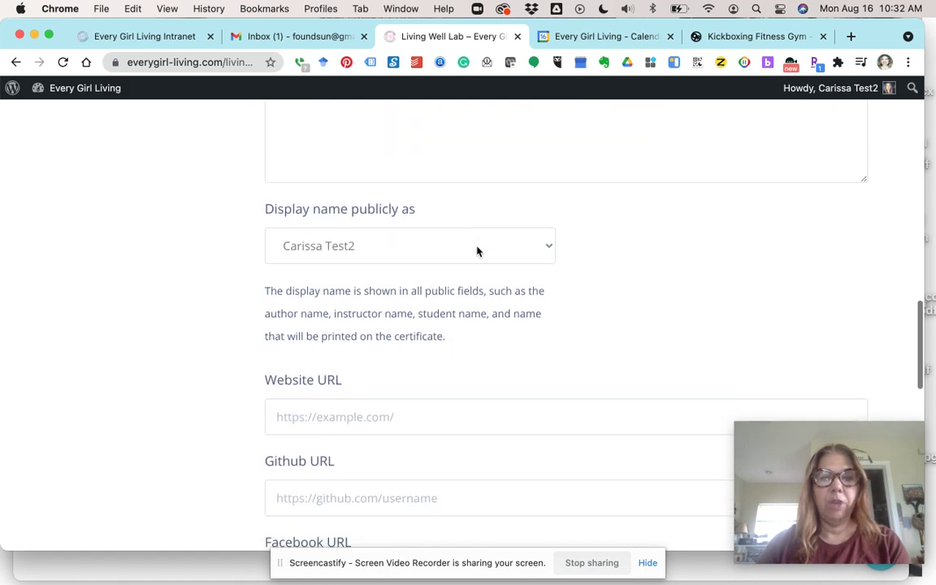
# Choose CD as the public display name and update the profile
pyautogui.click(549, 248)
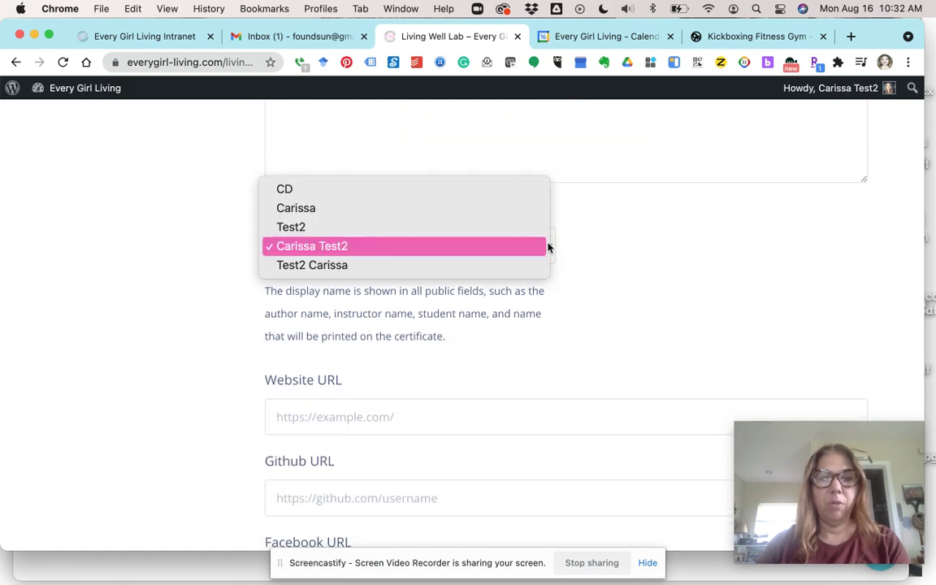
pyautogui.click(331, 192)
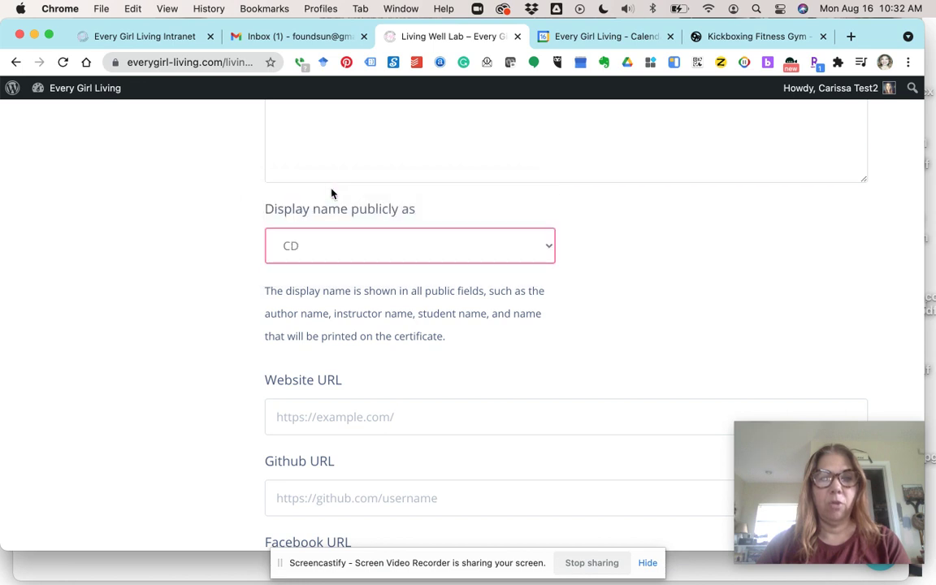
pyautogui.scroll(-5, 193, 233)
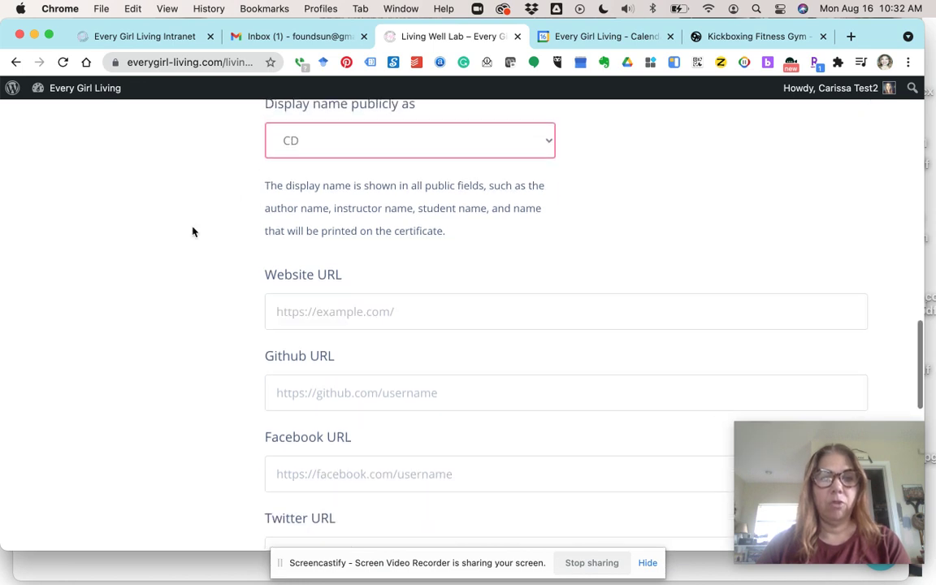
pyautogui.scroll(-2, 193, 233)
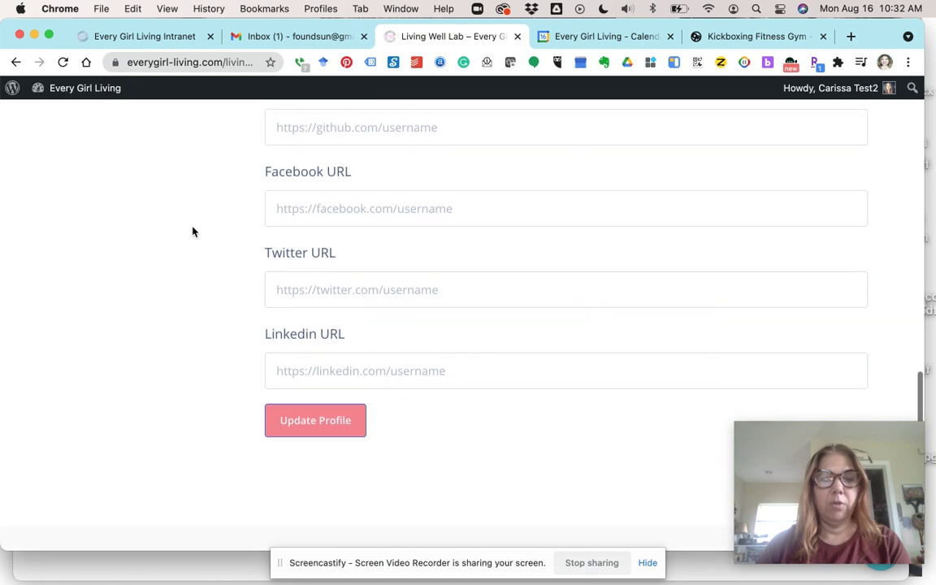
pyautogui.click(297, 415)
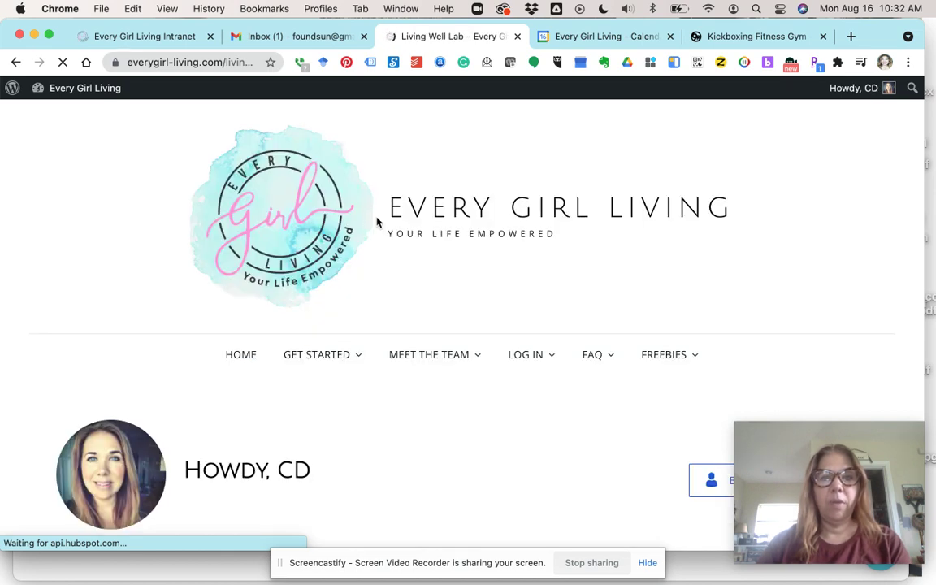
# Scroll through the updated profile page down to the empty Enrolled Courses section
pyautogui.scroll(-4, 377, 223)
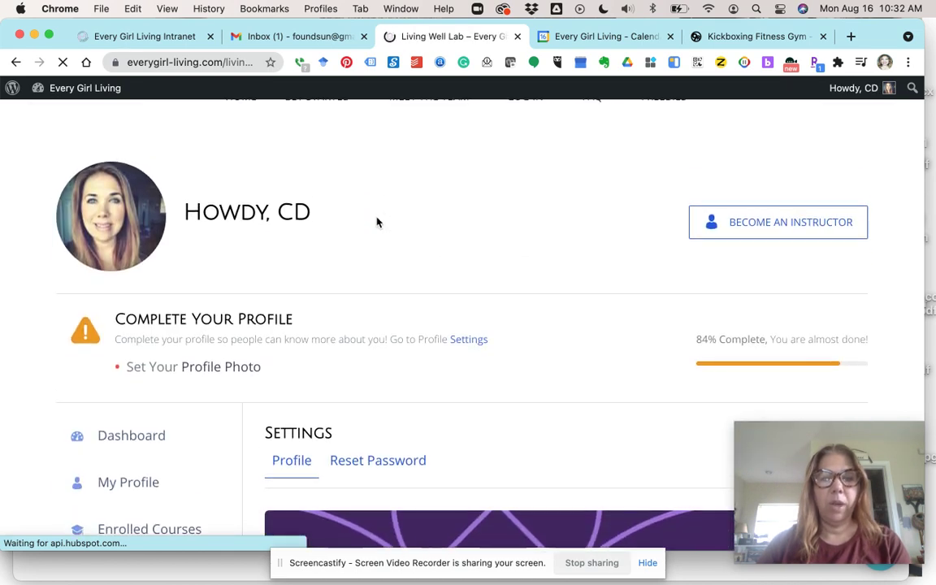
pyautogui.scroll(-5, 377, 223)
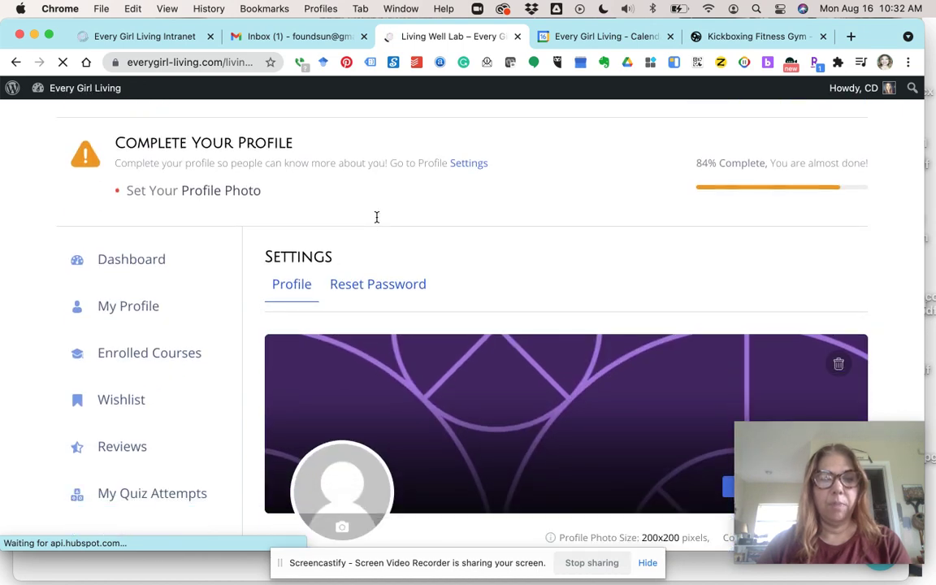
pyautogui.scroll(-1, 377, 218)
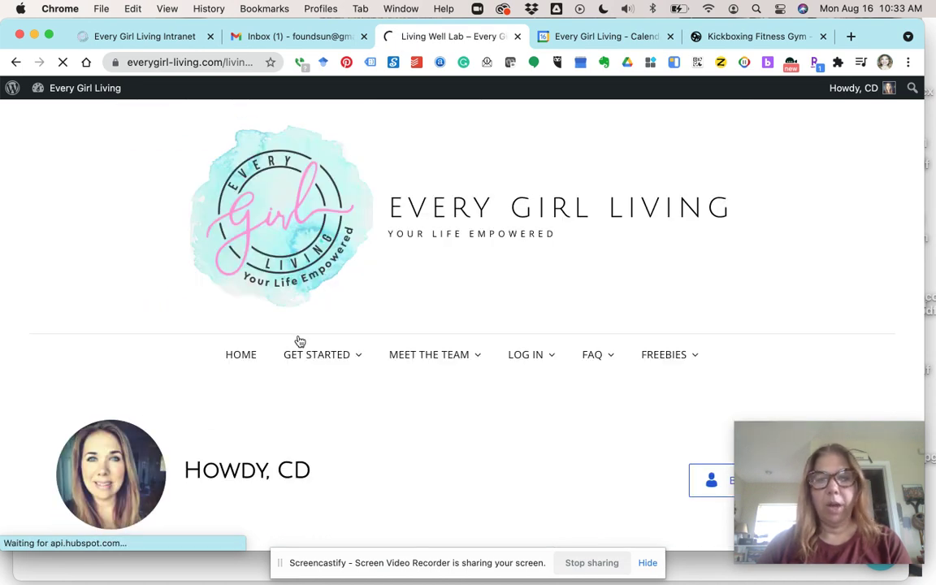
pyautogui.scroll(-3, 299, 340)
pyautogui.scroll(-4, 299, 341)
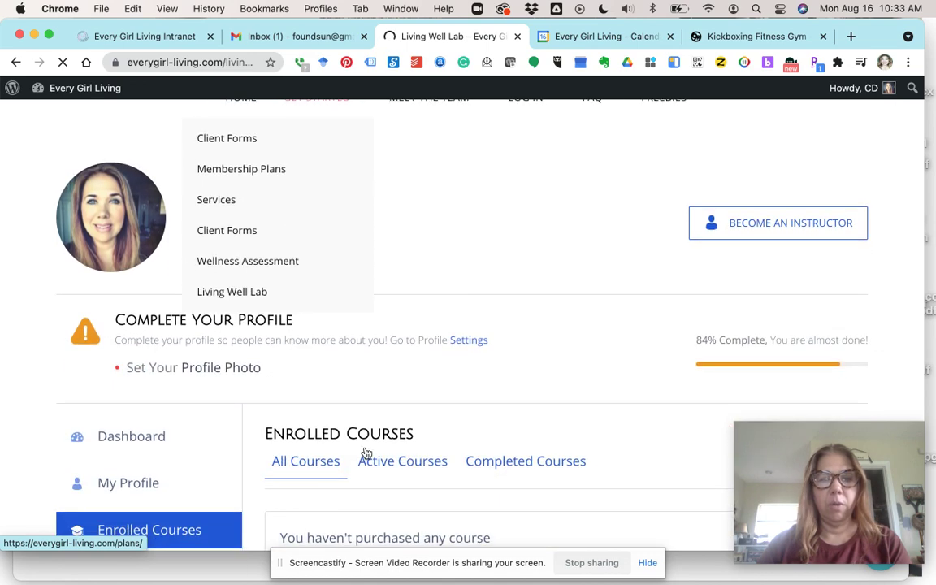
pyautogui.scroll(-2, 366, 453)
pyautogui.scroll(-1, 366, 454)
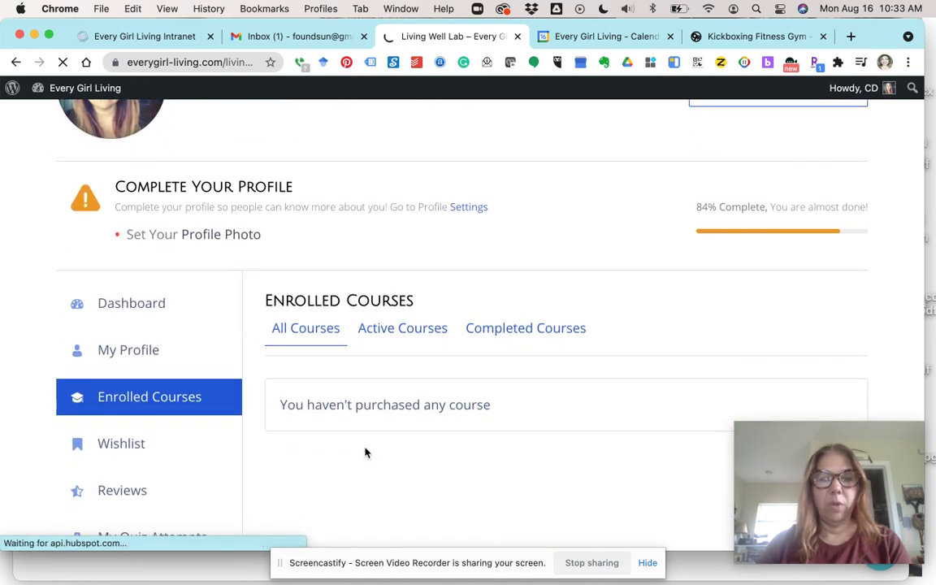